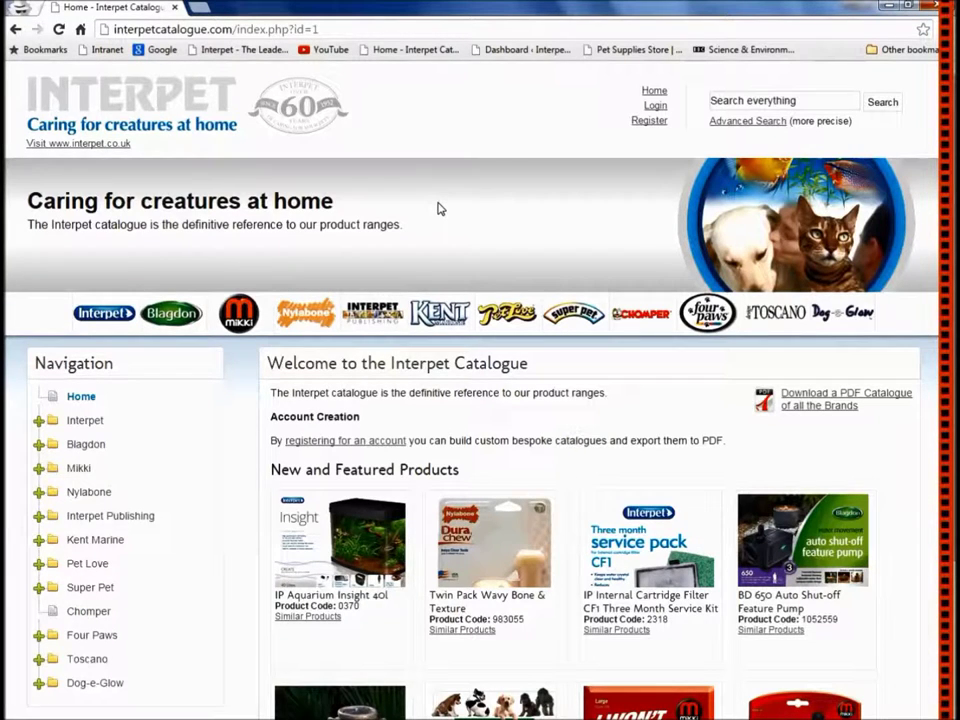
# Go to the client Login page and then the account registration page.
pyautogui.click(660, 108)
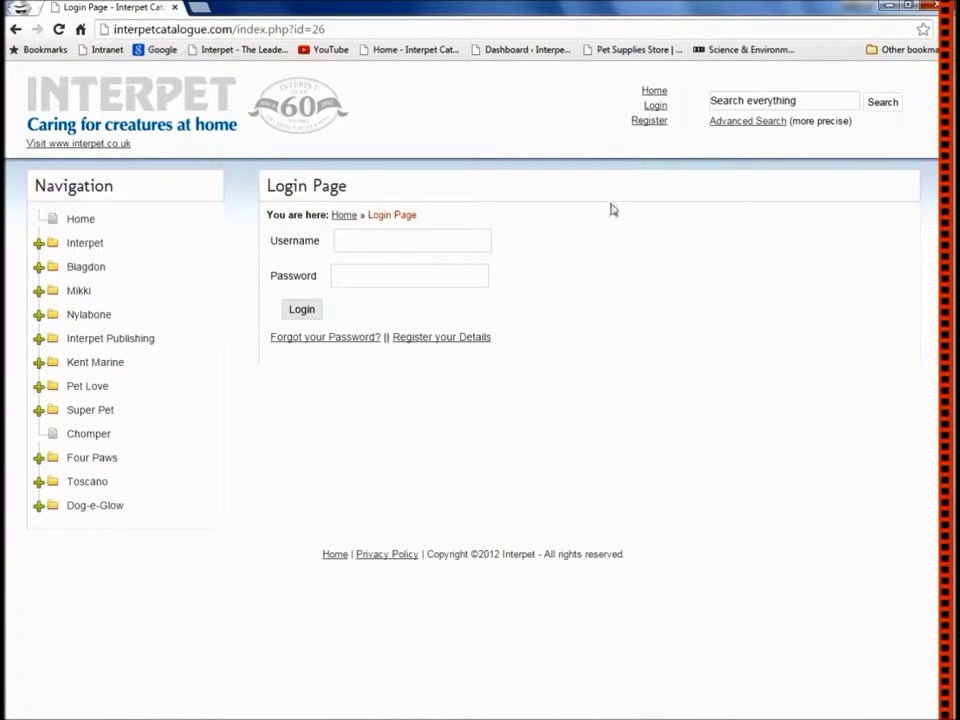
pyautogui.click(649, 122)
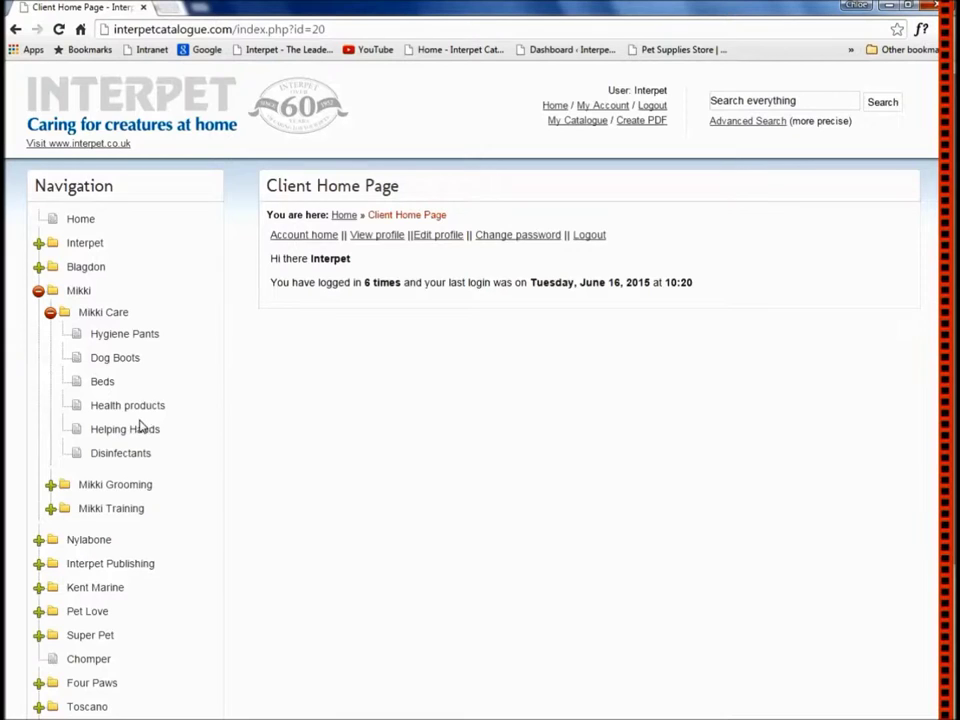
# Open the Mikki brand page and browse its seven new and featured products.
pyautogui.click(83, 290)
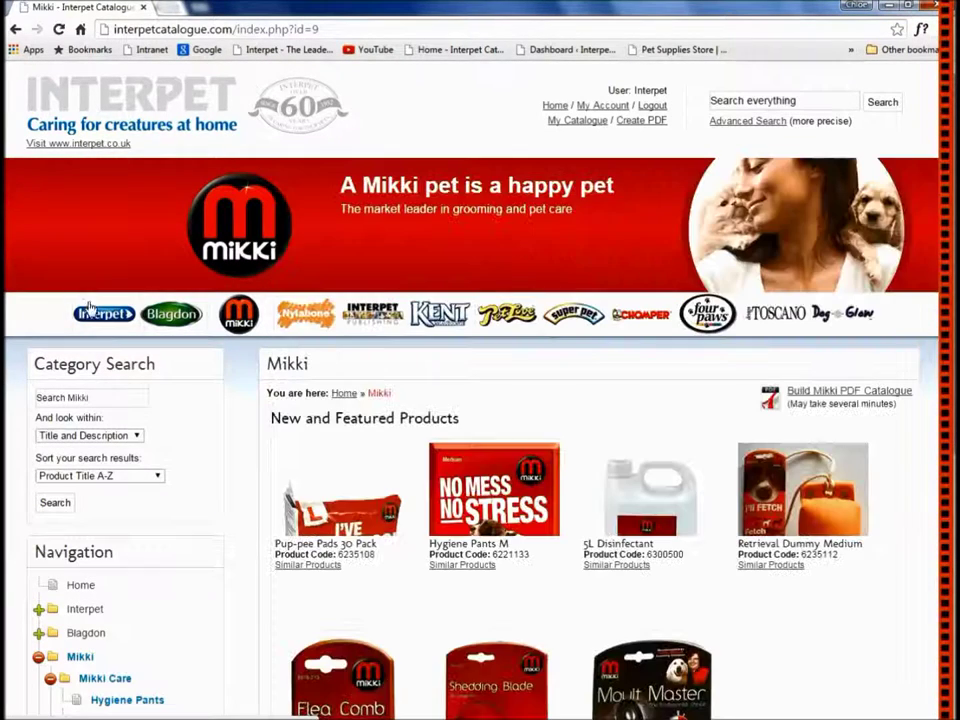
pyautogui.scroll(-3, 248, 395)
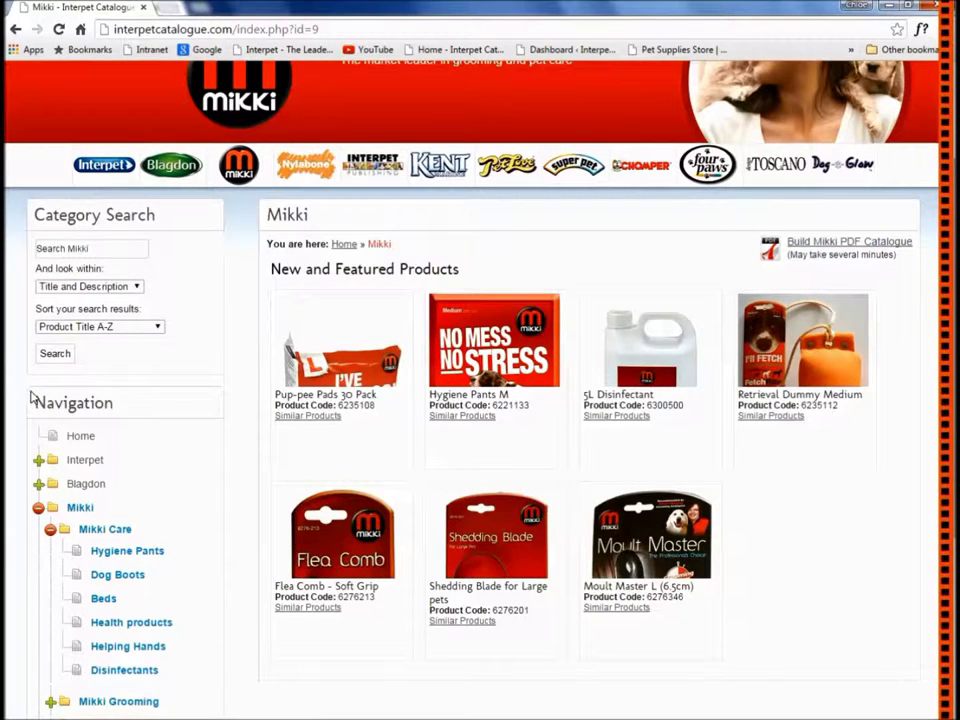
pyautogui.scroll(-3, 480, 400)
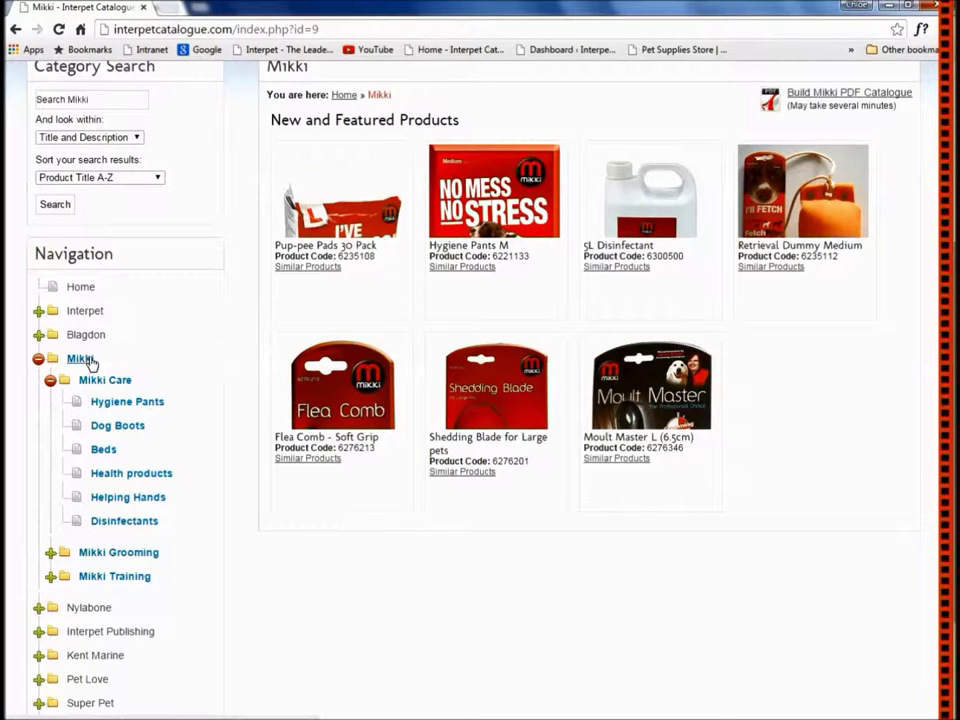
# In the Hygiene Pants list, add Disposable Pads - Sizes L-XL and Hygiene Pants S.
pyautogui.click(123, 402)
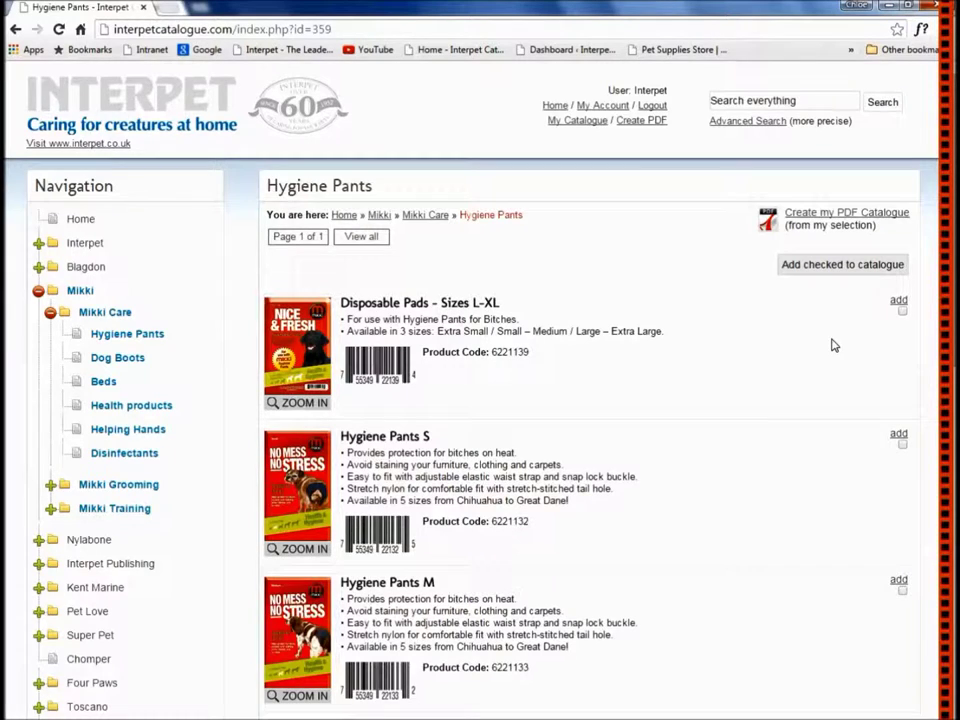
pyautogui.click(899, 302)
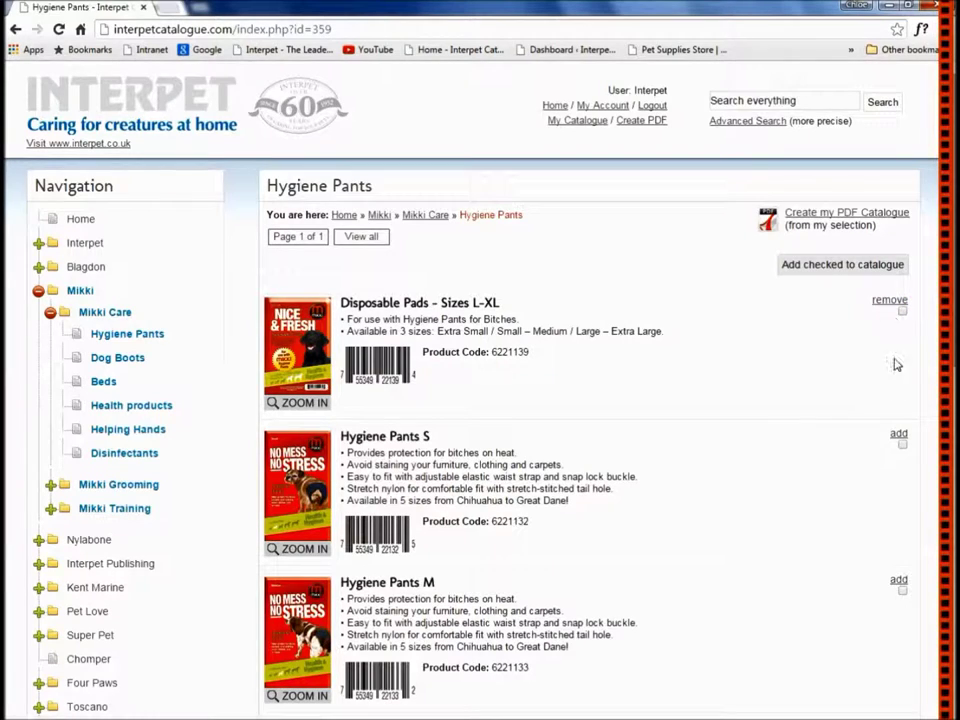
pyautogui.click(899, 437)
# Tick Hygiene Pants M, L, XS and Disposable Pads - Sizes S-M, then add the checked items.
pyautogui.click(903, 591)
pyautogui.scroll(-2, 903, 590)
pyautogui.scroll(-1, 900, 540)
pyautogui.click(903, 514)
pyautogui.scroll(-5, 880, 570)
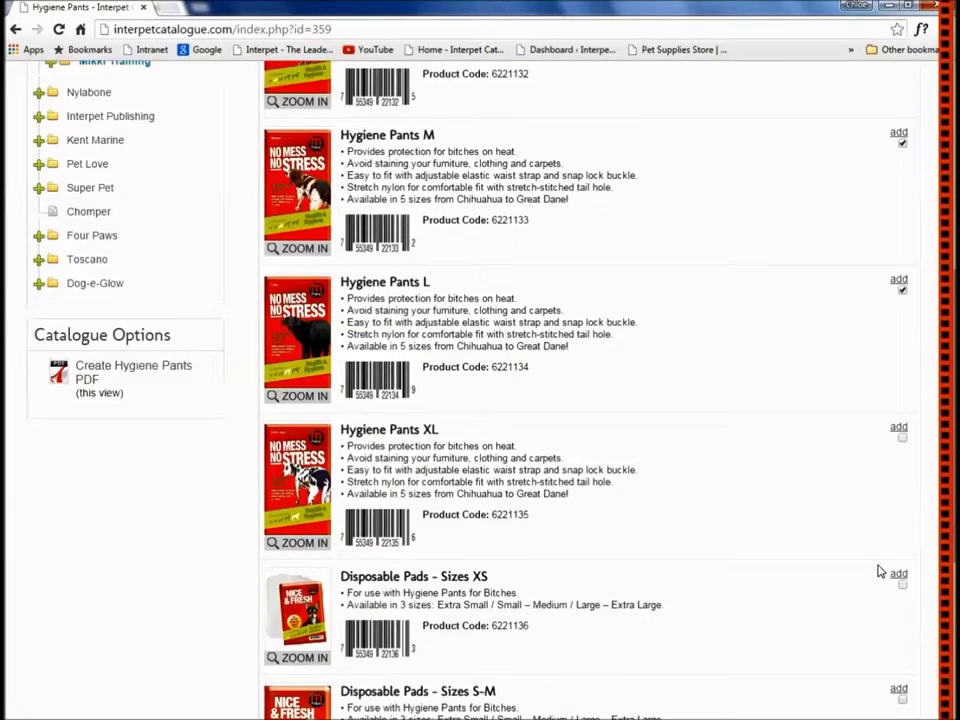
pyautogui.click(902, 550)
pyautogui.scroll(-3, 880, 565)
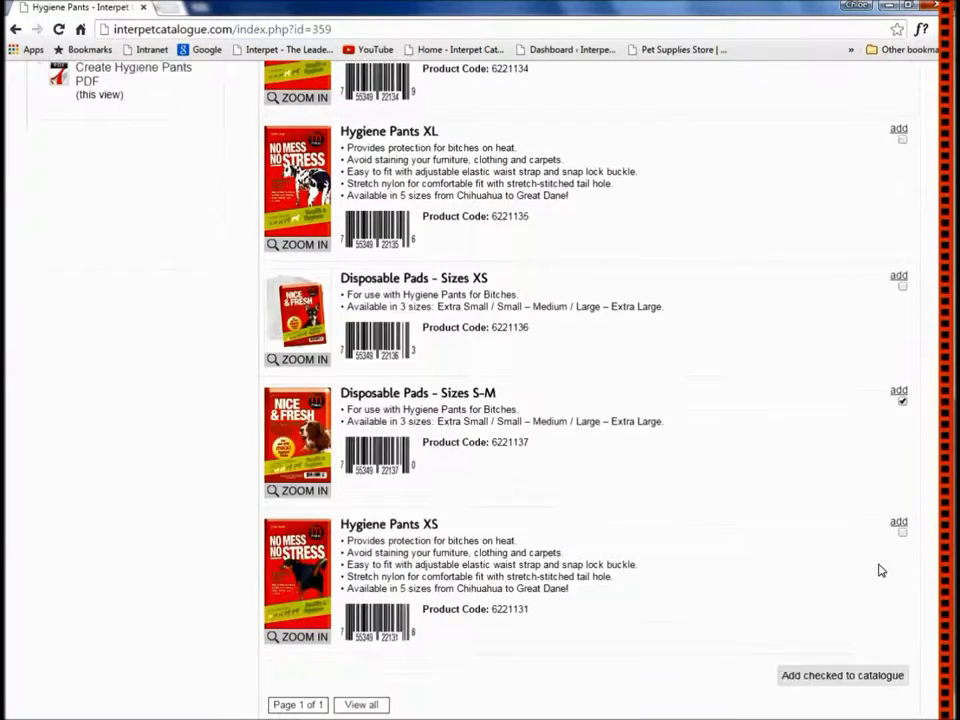
pyautogui.click(902, 474)
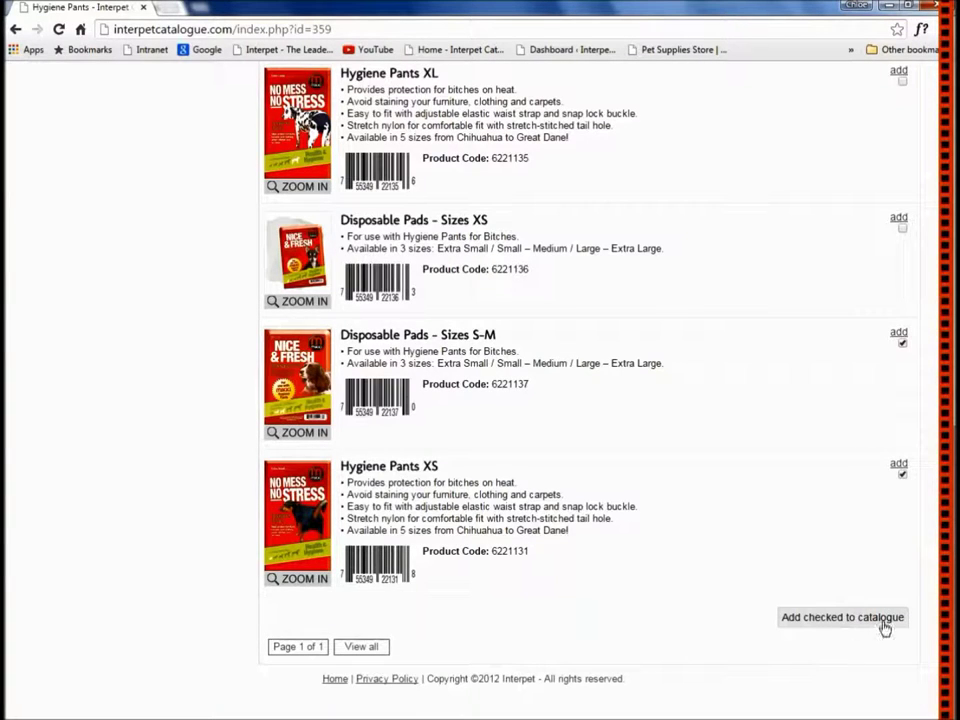
pyautogui.click(848, 627)
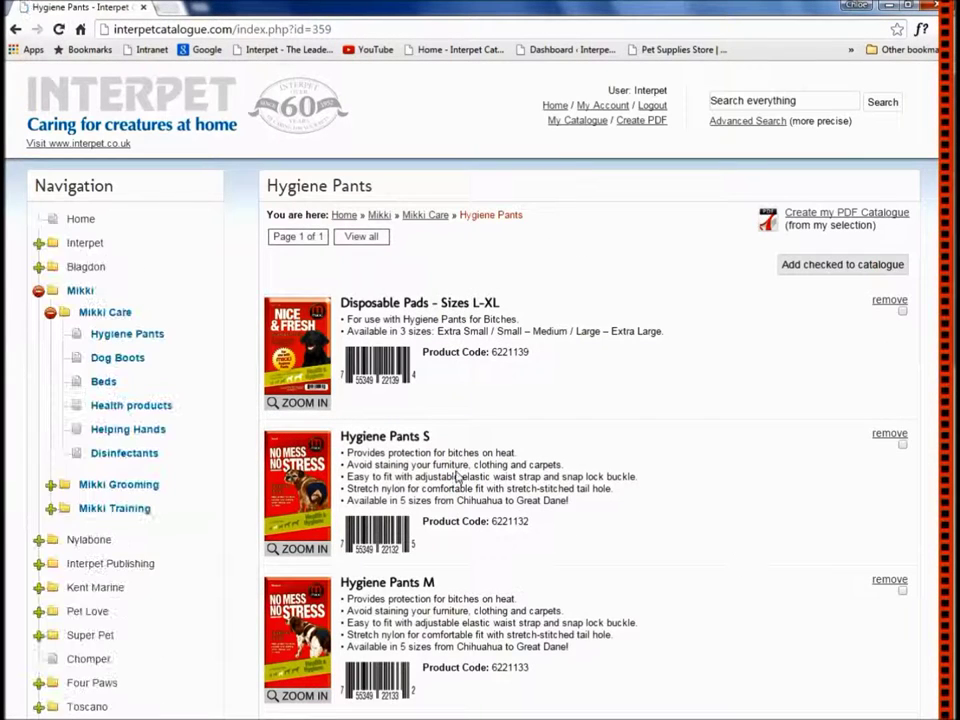
# Expand Mikki Training and open its product list.
pyautogui.click(51, 509)
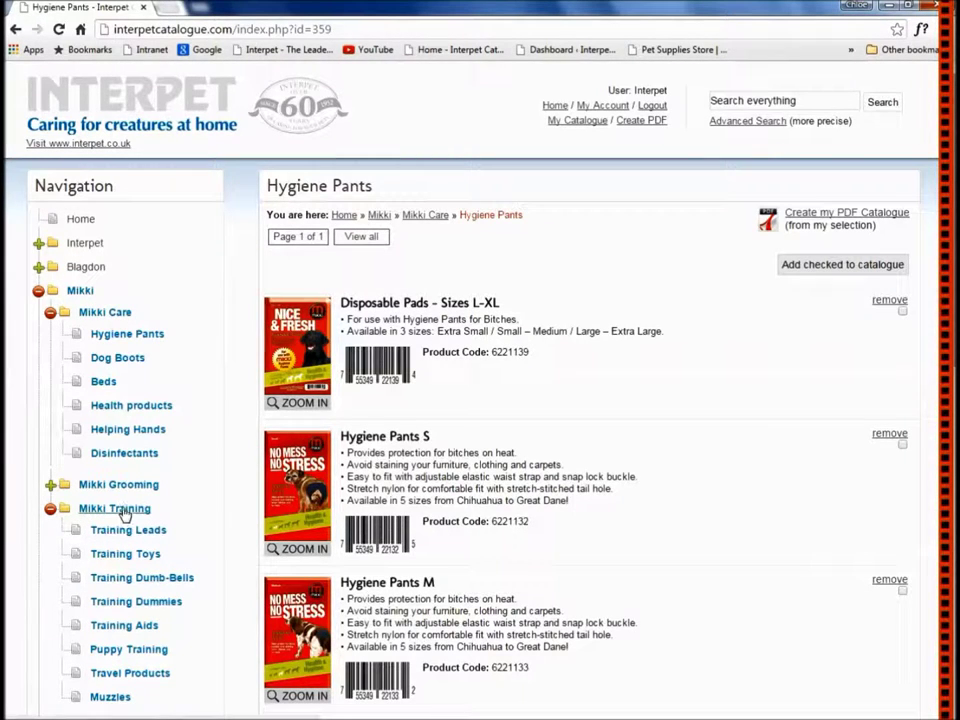
pyautogui.click(124, 510)
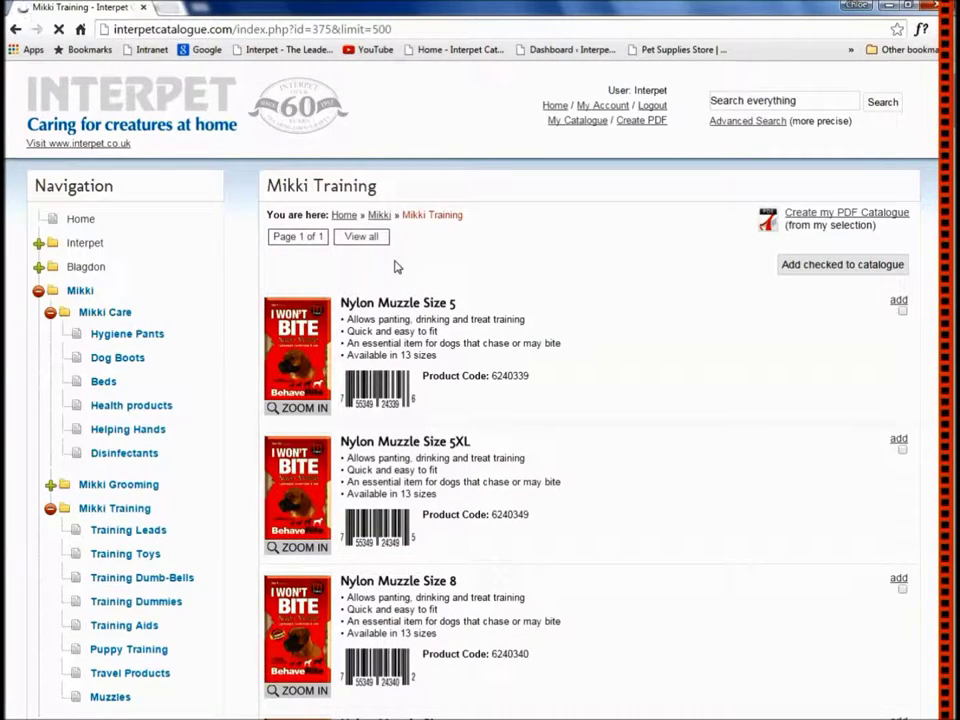
pyautogui.scroll(-3, 790, 372)
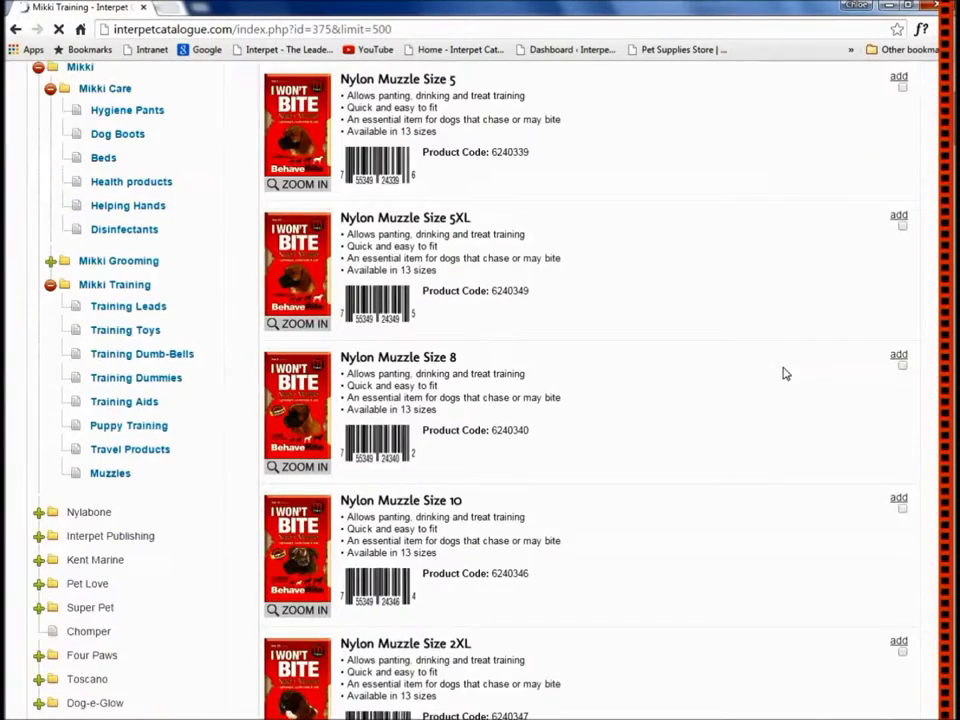
pyautogui.scroll(-5, 900, 456)
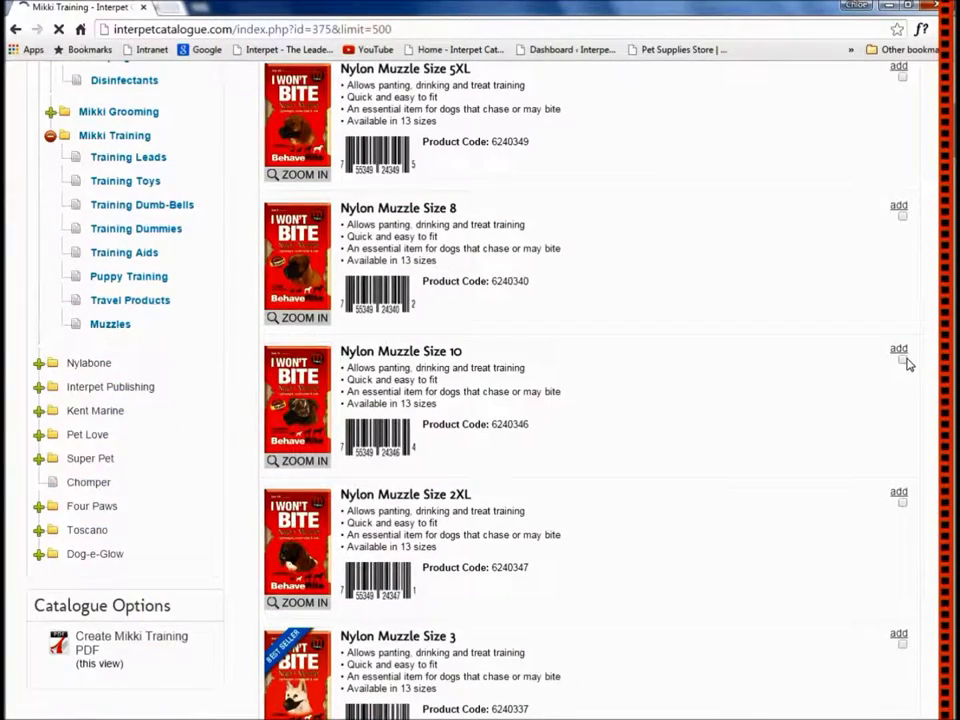
pyautogui.scroll(-6, 906, 437)
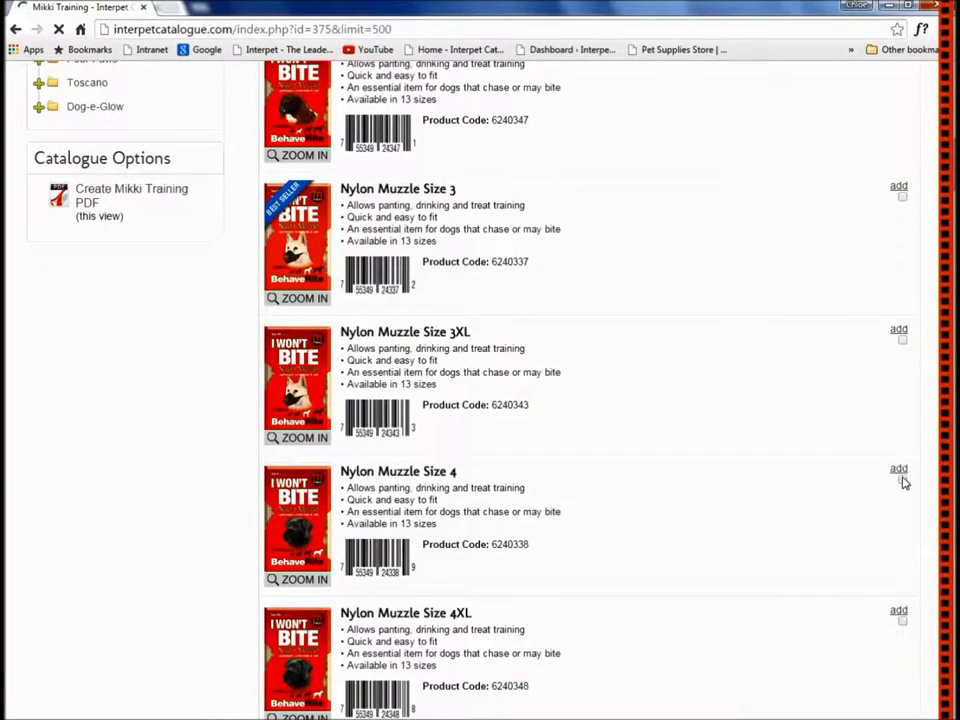
# Tick Nylon Muzzle Size 4, Size 0 and Size 2 for adding.
pyautogui.click(902, 481)
pyautogui.scroll(-5, 823, 435)
pyautogui.click(902, 388)
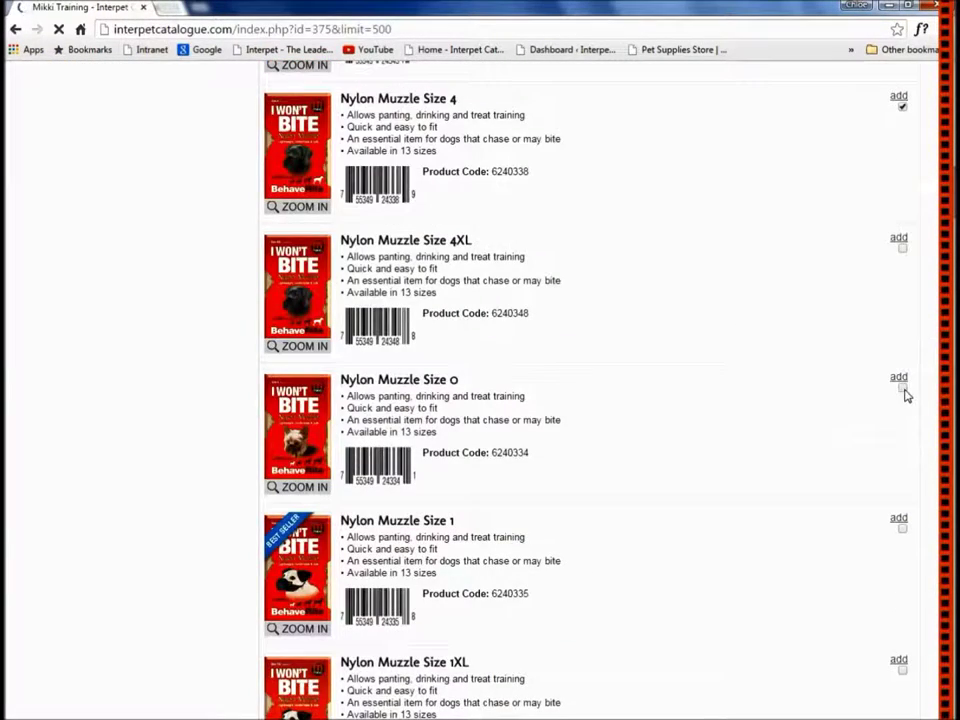
pyautogui.scroll(-2, 903, 475)
pyautogui.scroll(-3, 903, 460)
pyautogui.click(901, 446)
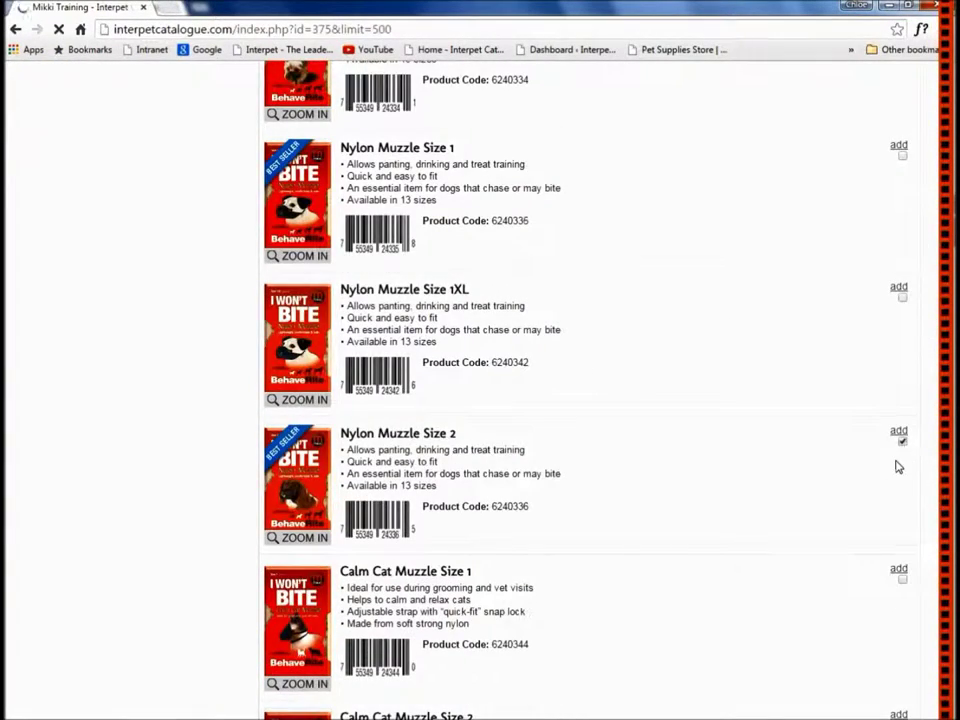
pyautogui.scroll(-8, 899, 460)
pyautogui.scroll(20, 896, 467)
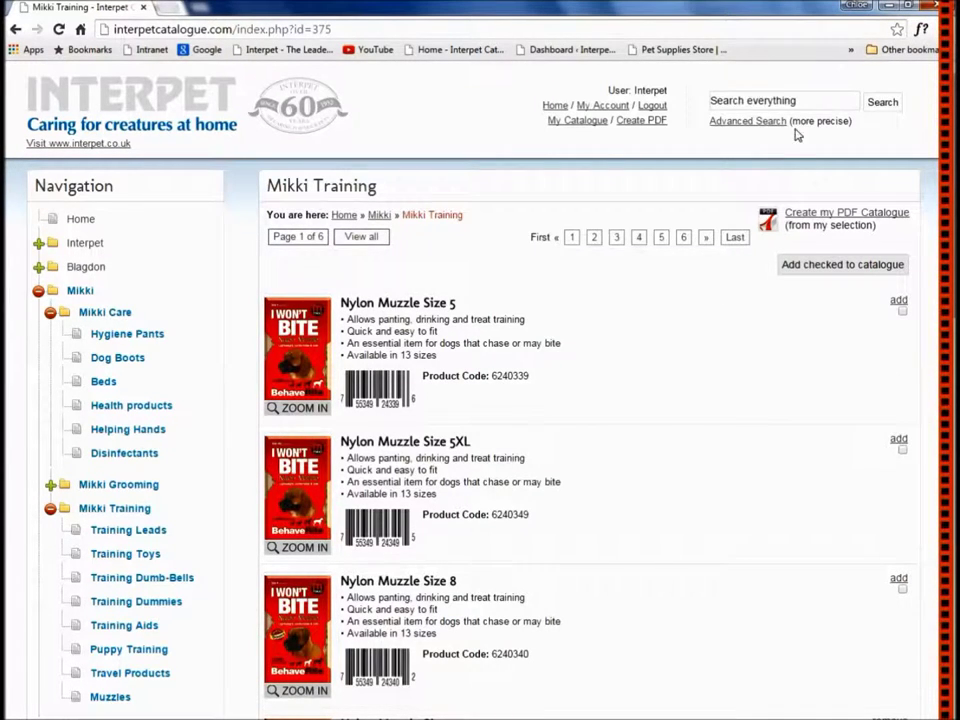
# Search for product code 1052894 and add the Liberty Lion Wall Fountain Feature.
pyautogui.click(780, 100)
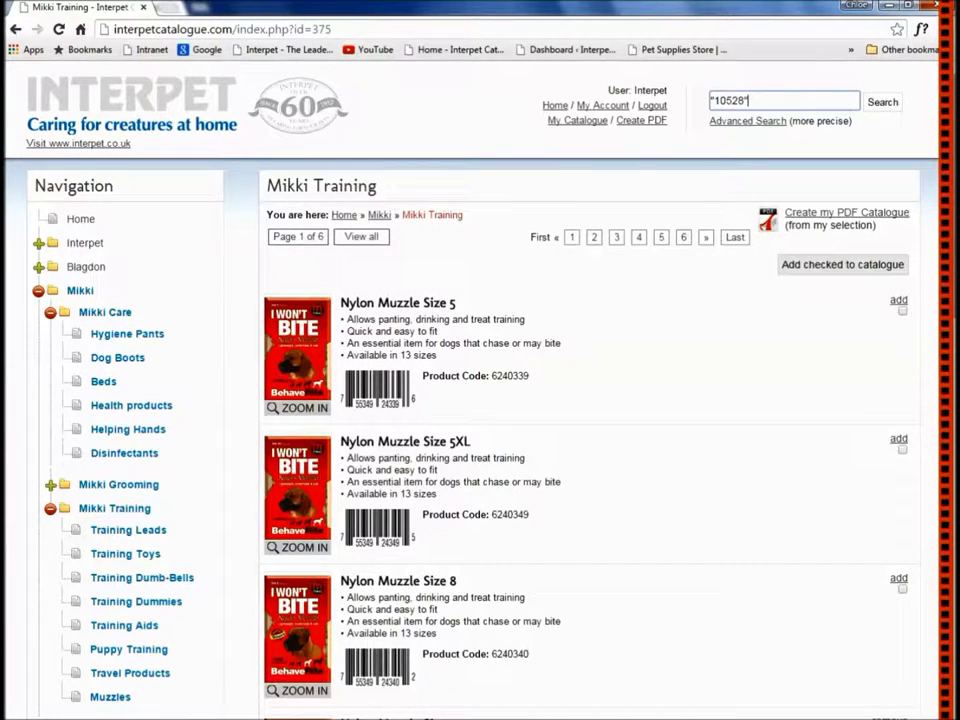
pyautogui.click(887, 104)
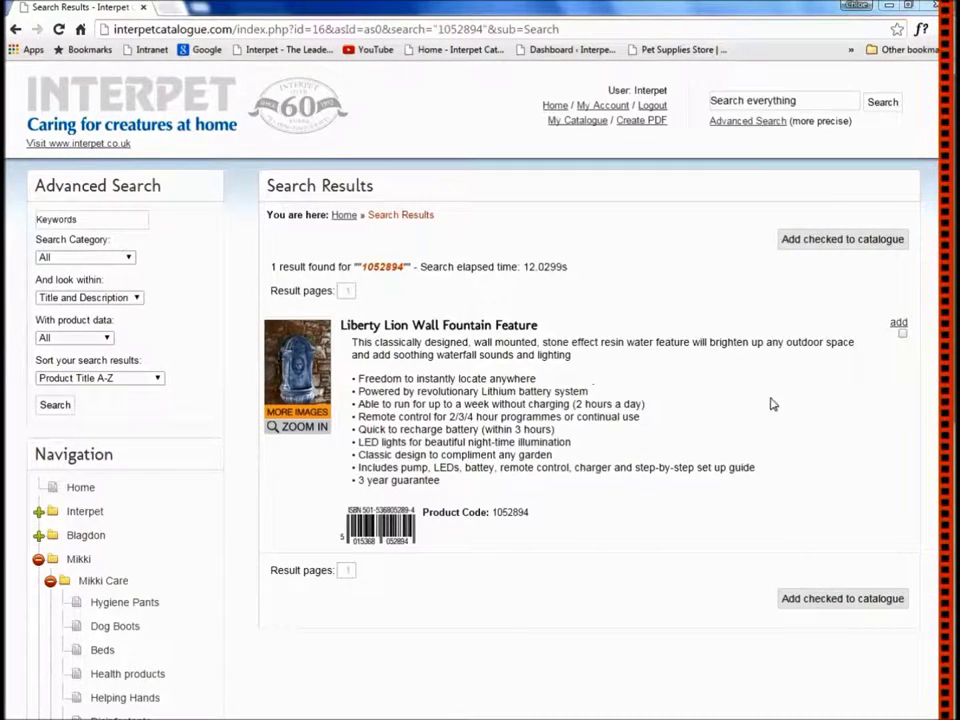
pyautogui.click(899, 325)
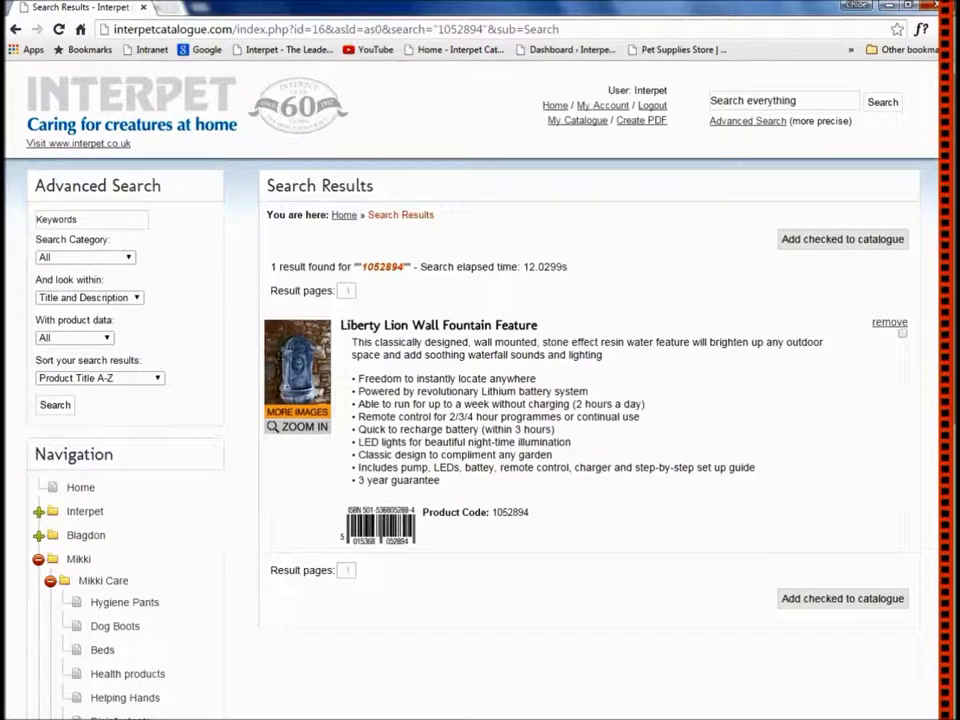
# Run a new site-wide search for 'filter'.
pyautogui.click(712, 100)
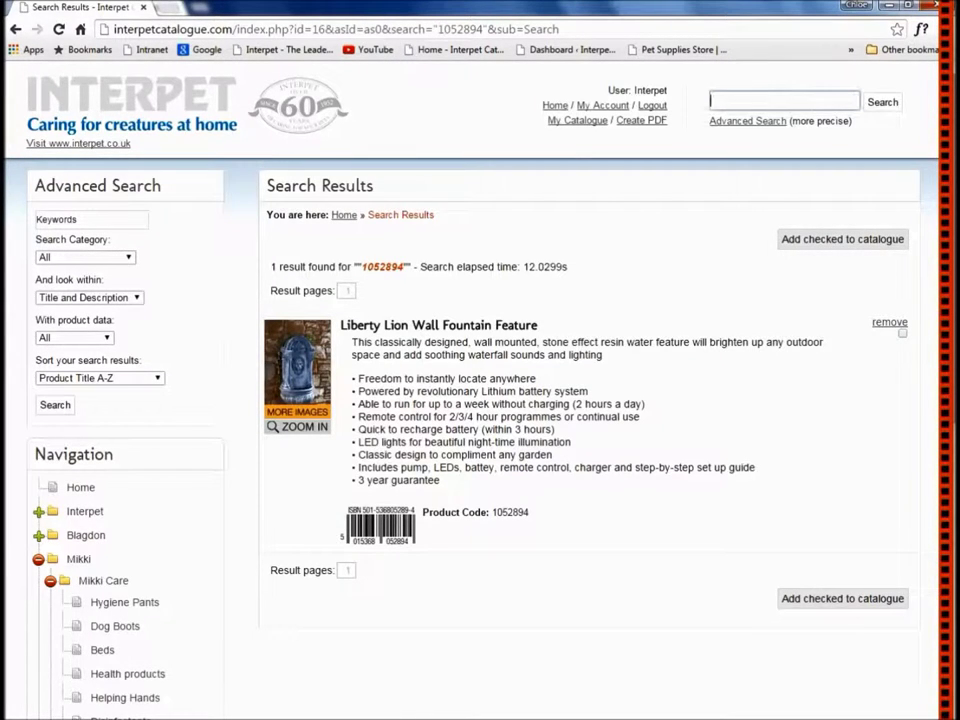
pyautogui.write('"filter')
pyautogui.click(880, 106)
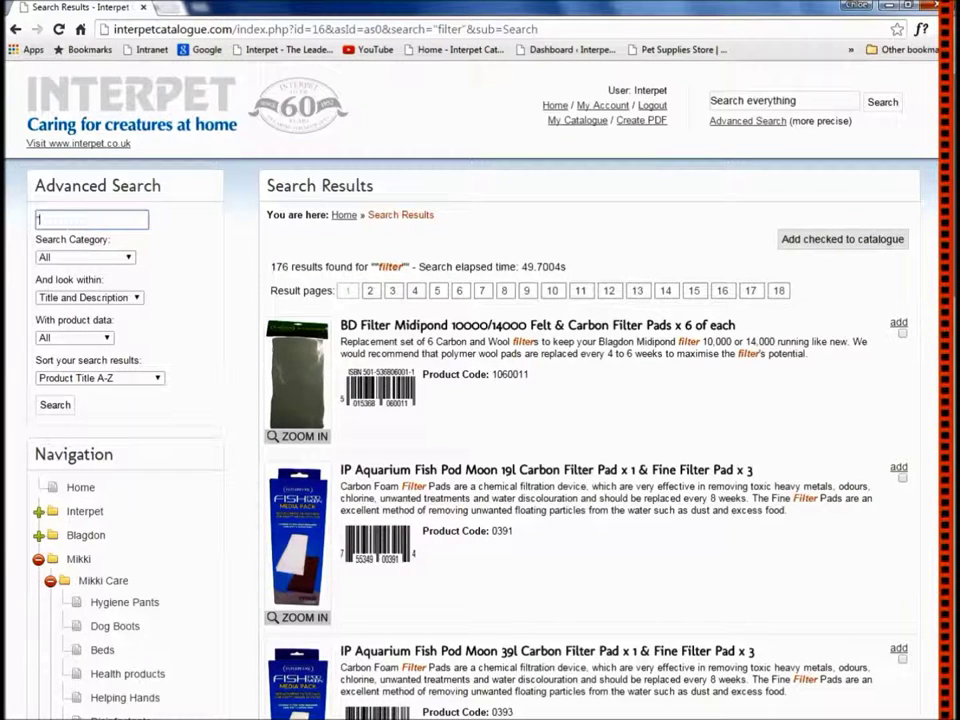
# Advanced-search 'filter' in the Interpet category, product titles only, all product data, sorted Title A-Z.
pyautogui.write('ter"')
pyautogui.click(127, 258)
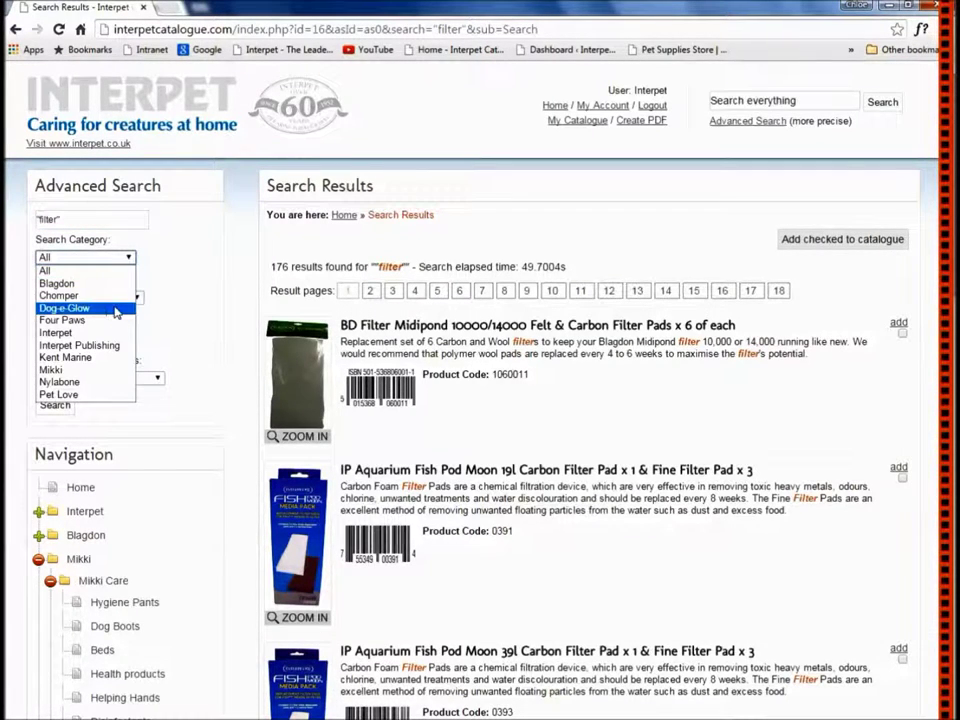
pyautogui.click(107, 336)
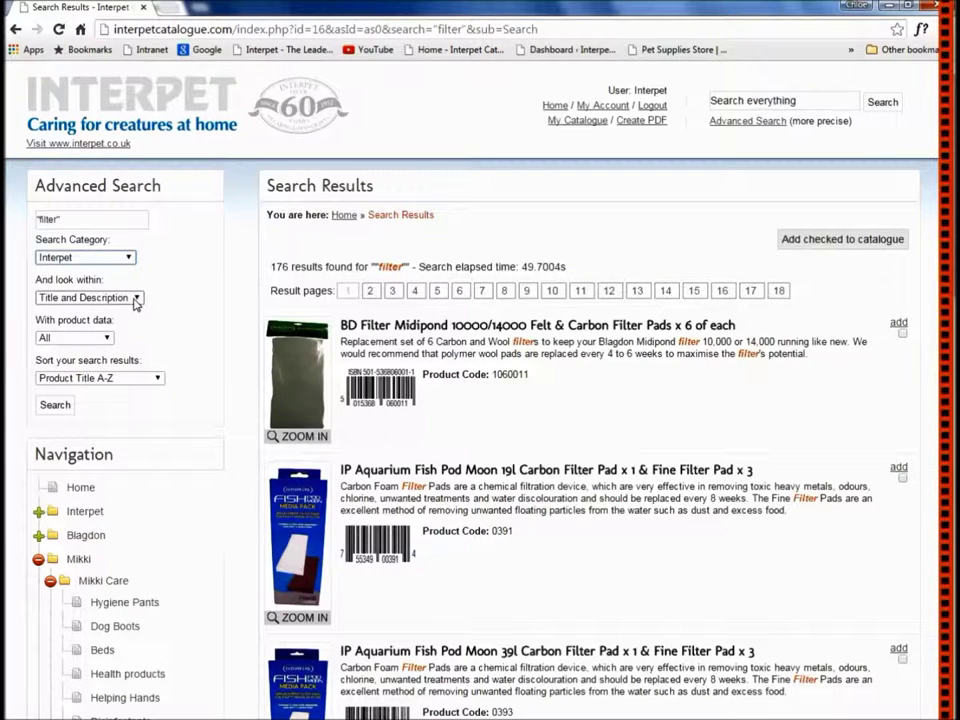
pyautogui.click(134, 299)
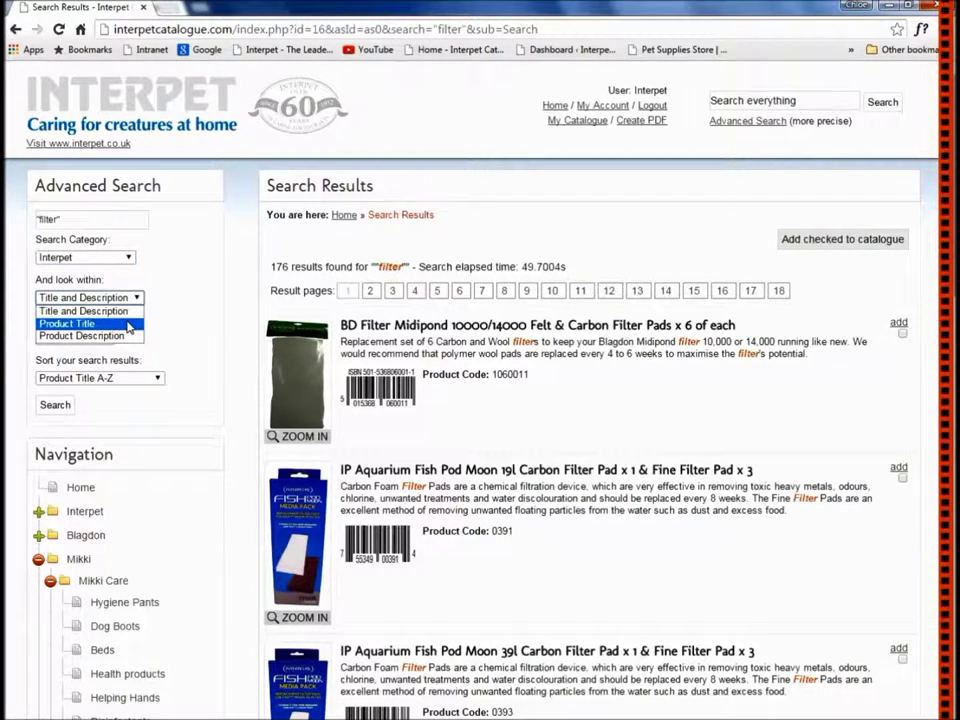
pyautogui.click(121, 324)
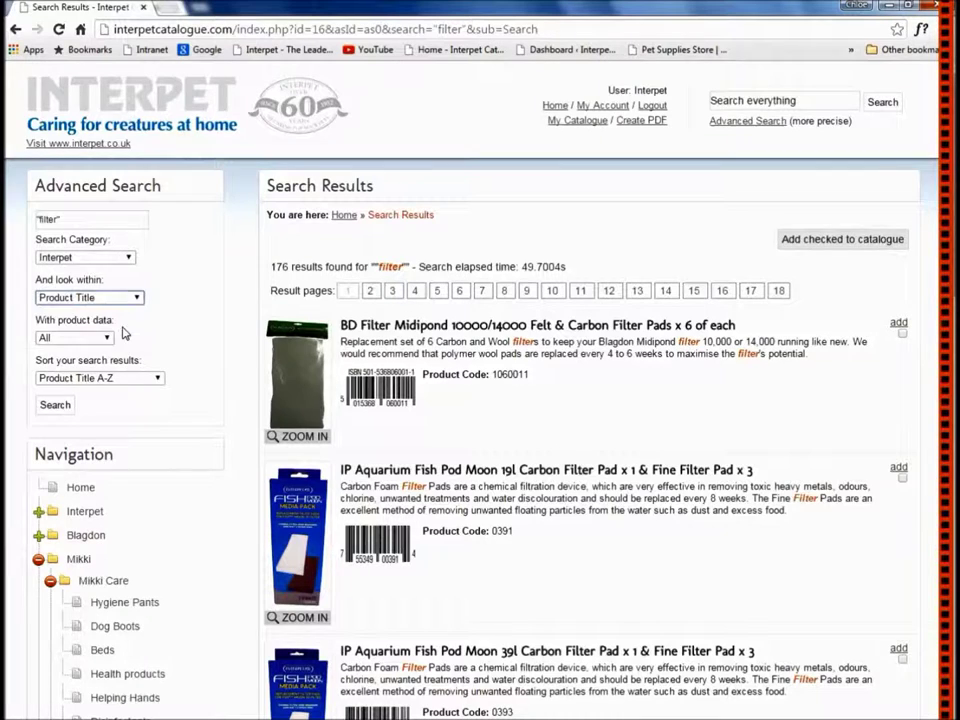
pyautogui.click(92, 338)
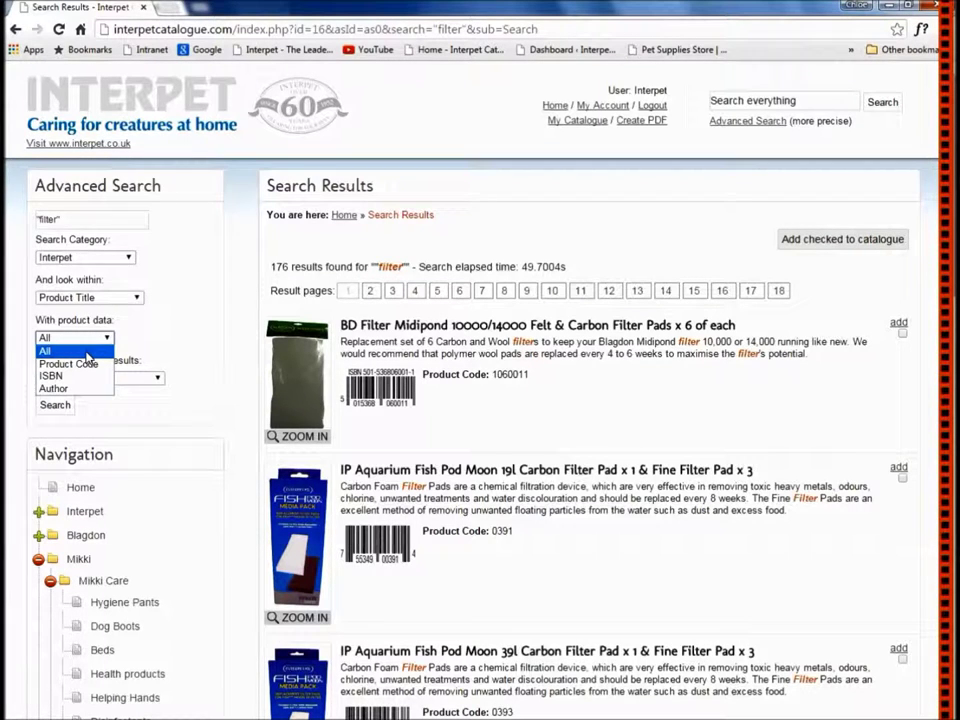
pyautogui.click(88, 353)
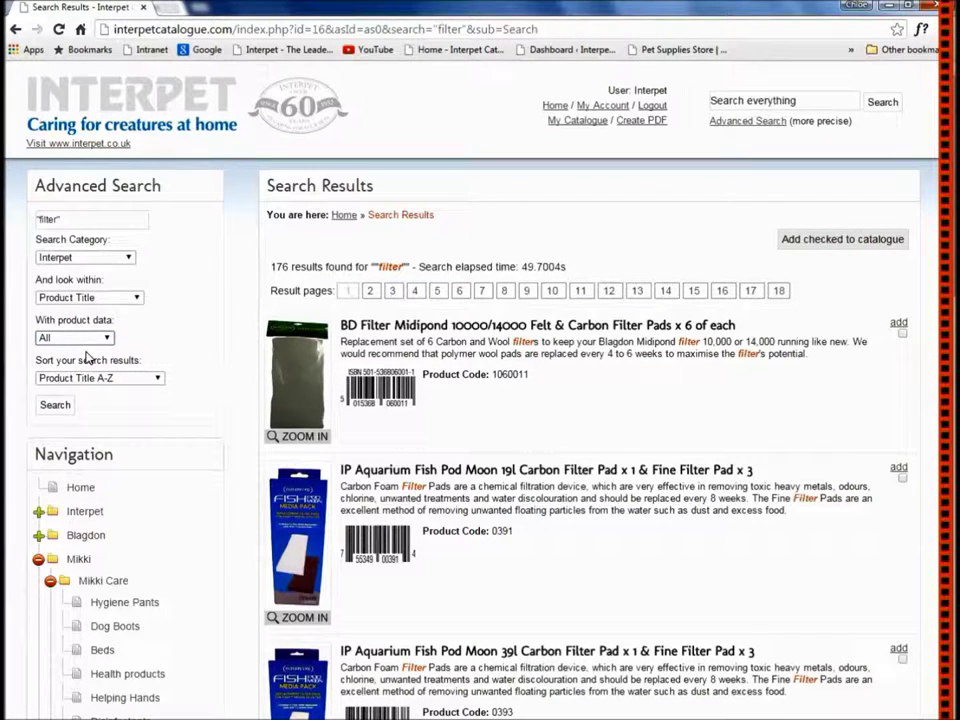
pyautogui.click(155, 382)
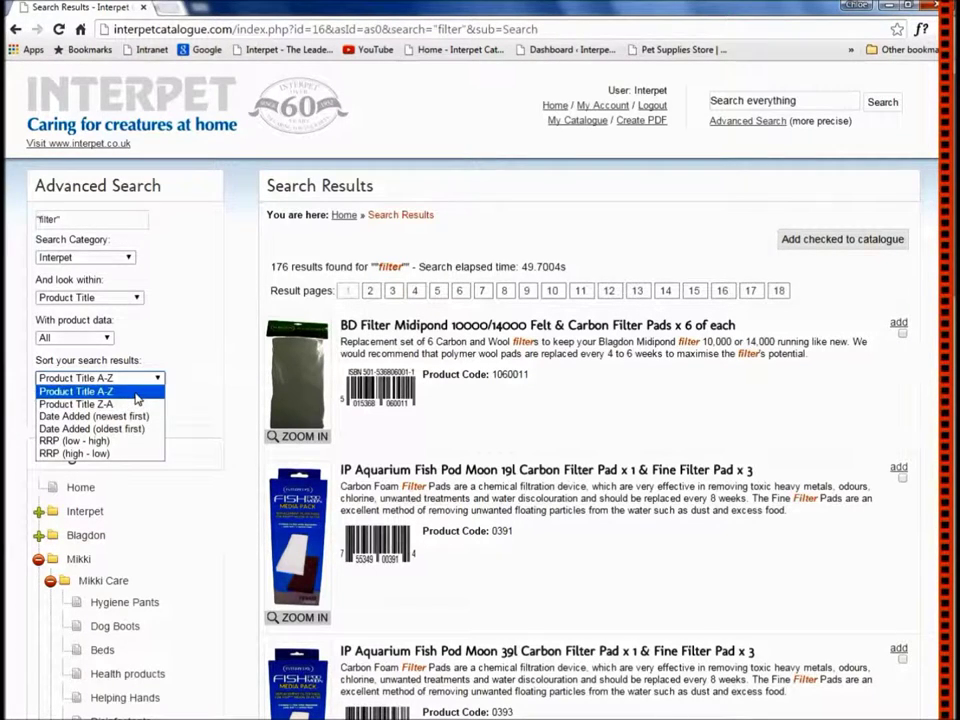
pyautogui.click(146, 392)
pyautogui.click(55, 405)
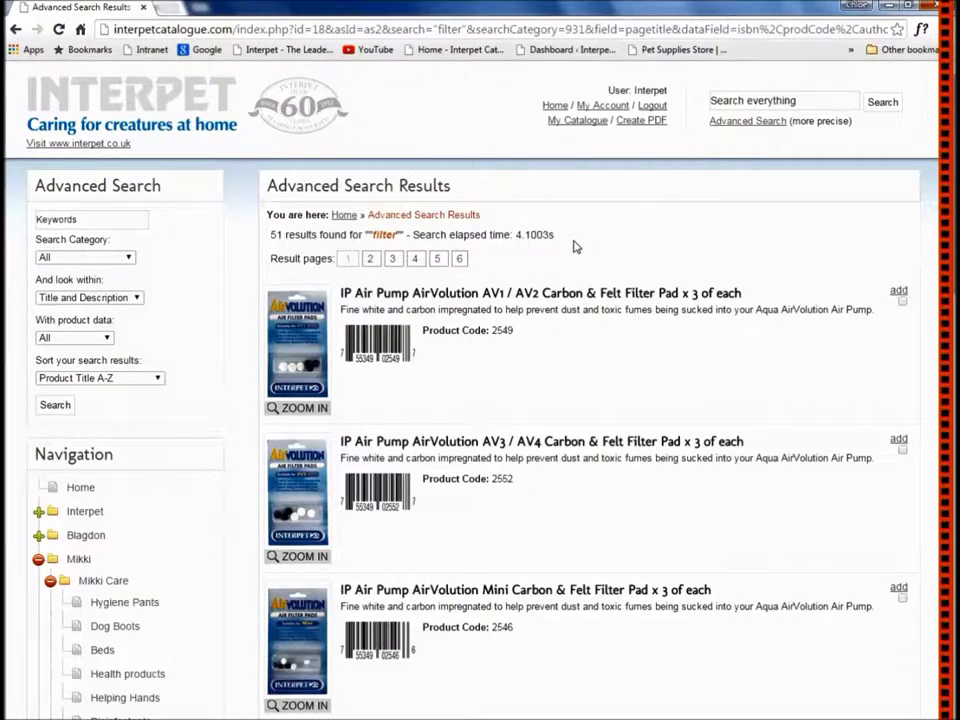
# Add the Fish Pod 120l CF3 aquarium and Fish Pod Moon 19l filter pads from the results.
pyautogui.scroll(-6, 879, 360)
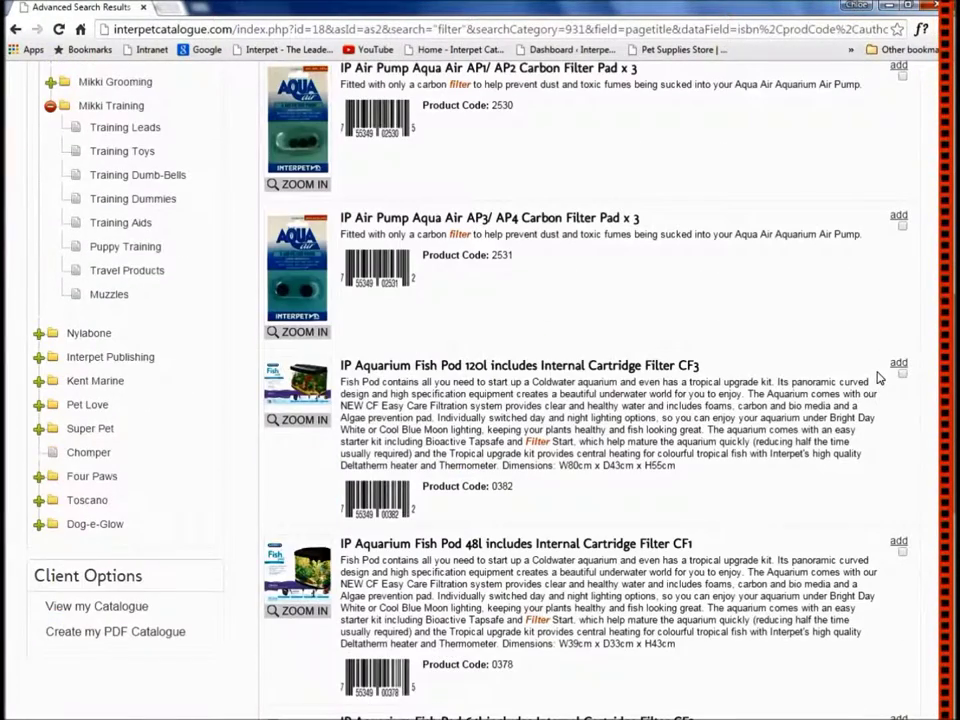
pyautogui.click(901, 371)
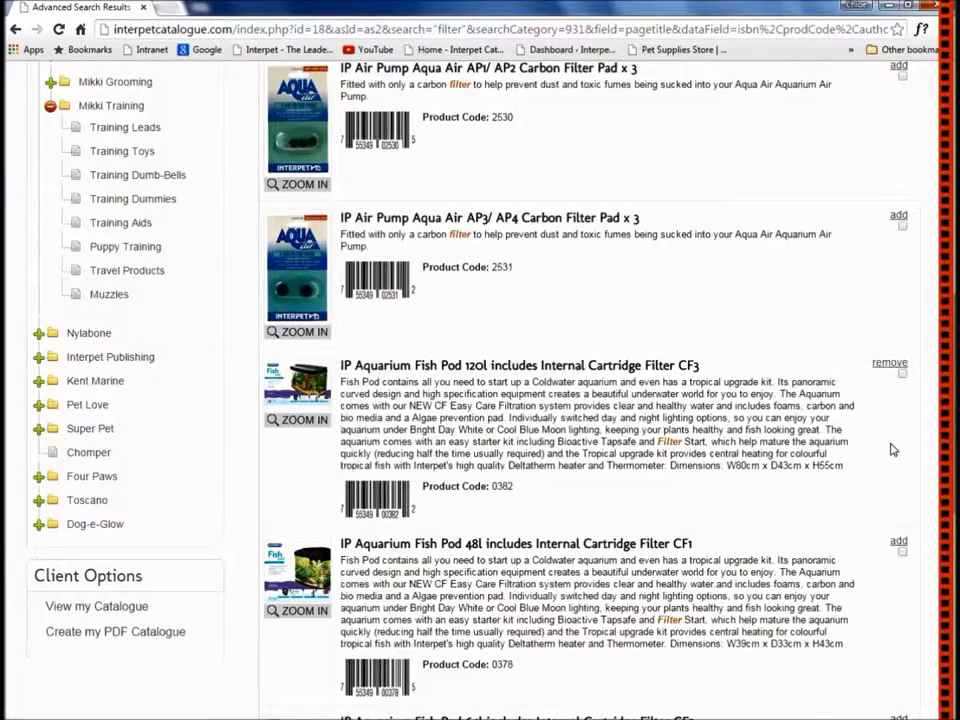
pyautogui.scroll(-5, 893, 450)
pyautogui.click(899, 383)
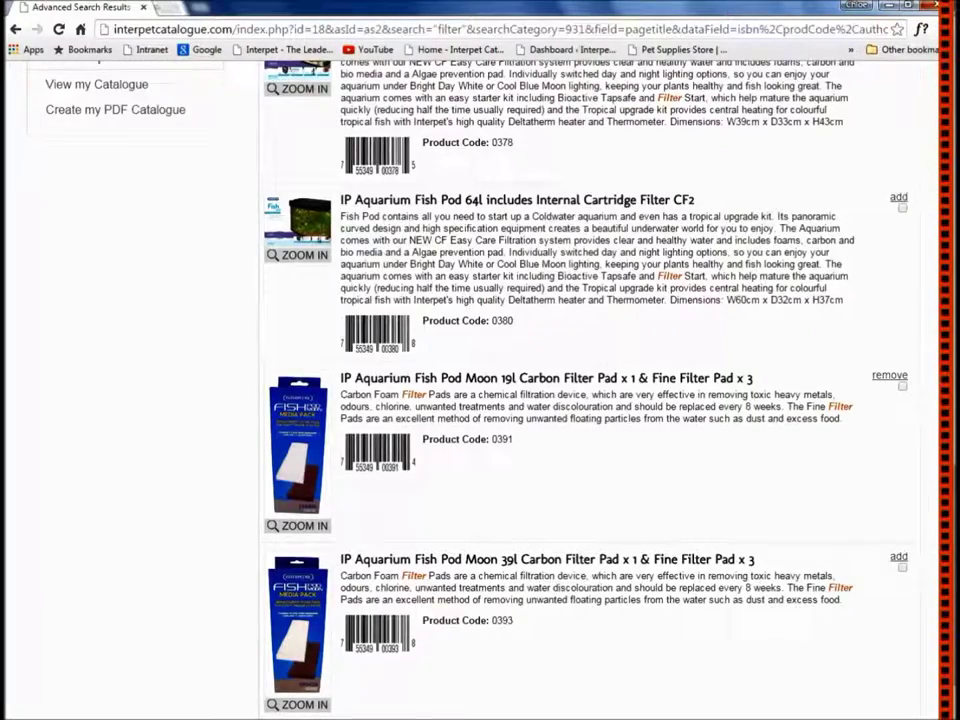
pyautogui.scroll(15, 707, 418)
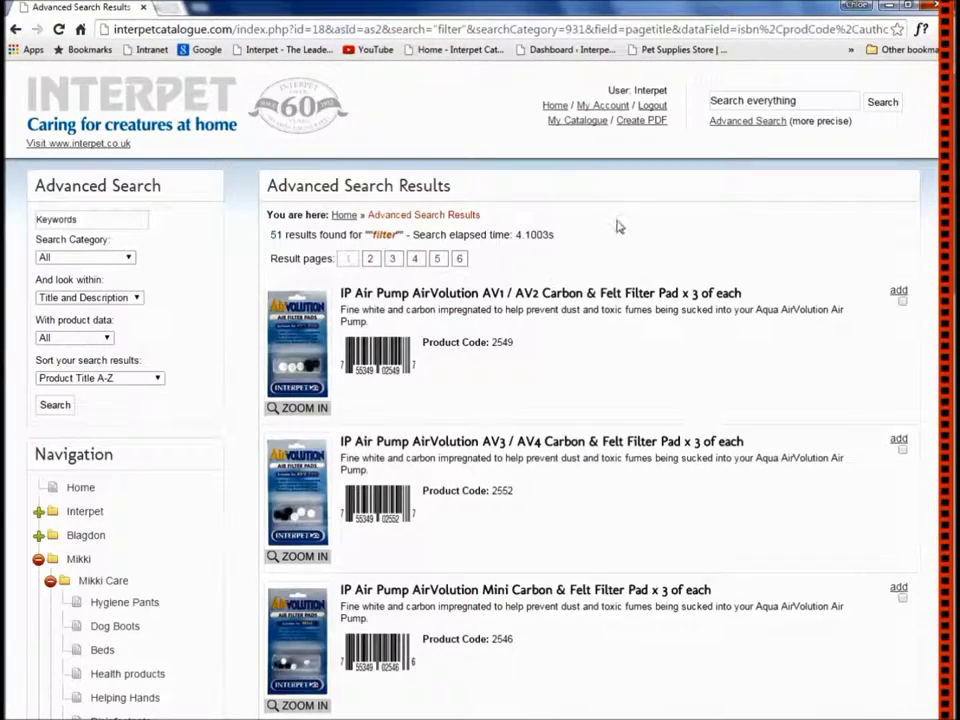
# Review the items in My Catalogue and create a PDF of it.
pyautogui.click(593, 122)
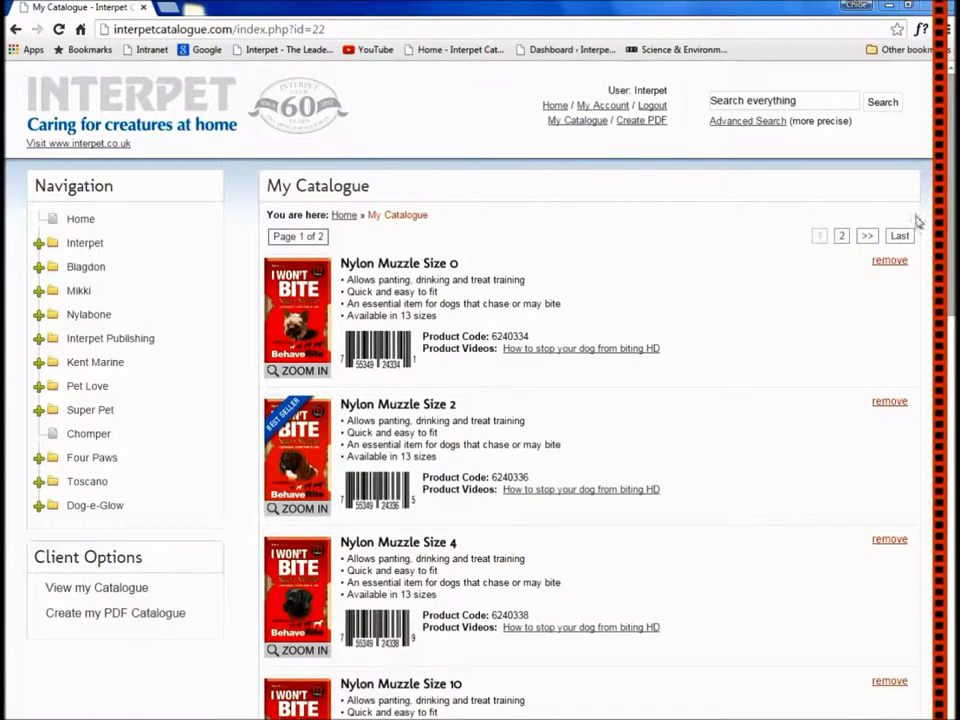
pyautogui.scroll(-6, 929, 403)
pyautogui.scroll(-6, 927, 480)
pyautogui.scroll(3, 918, 470)
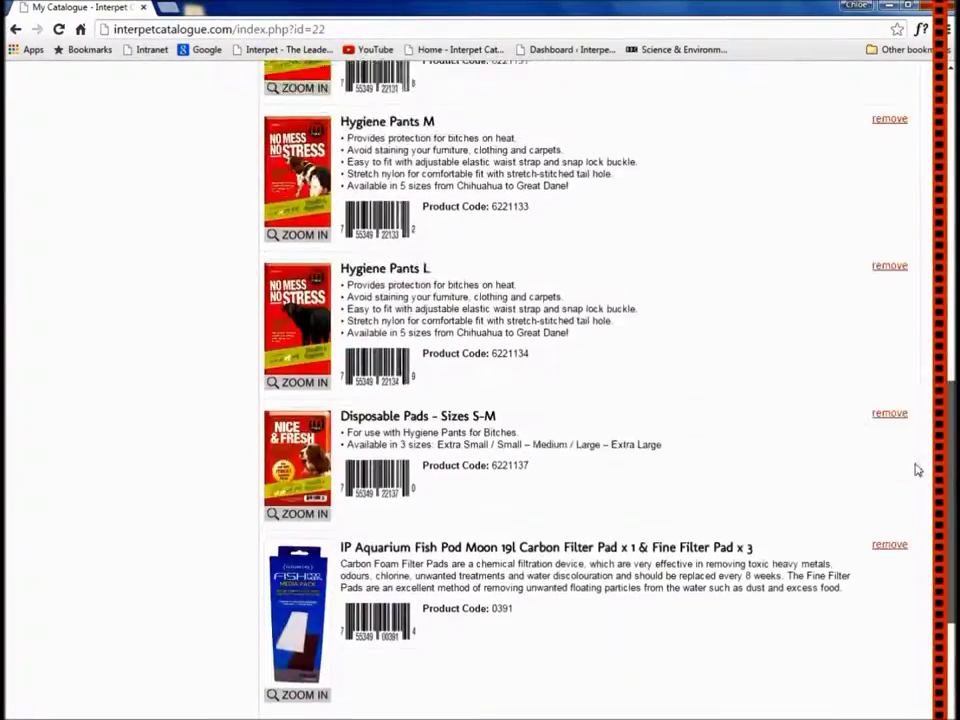
pyautogui.scroll(8, 918, 470)
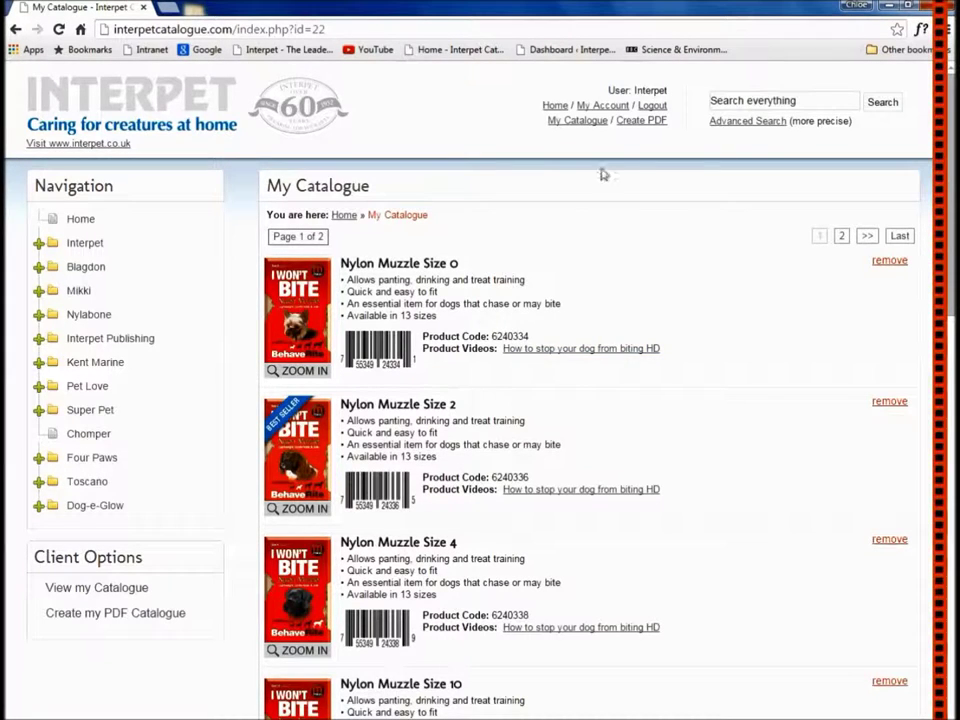
pyautogui.click(640, 122)
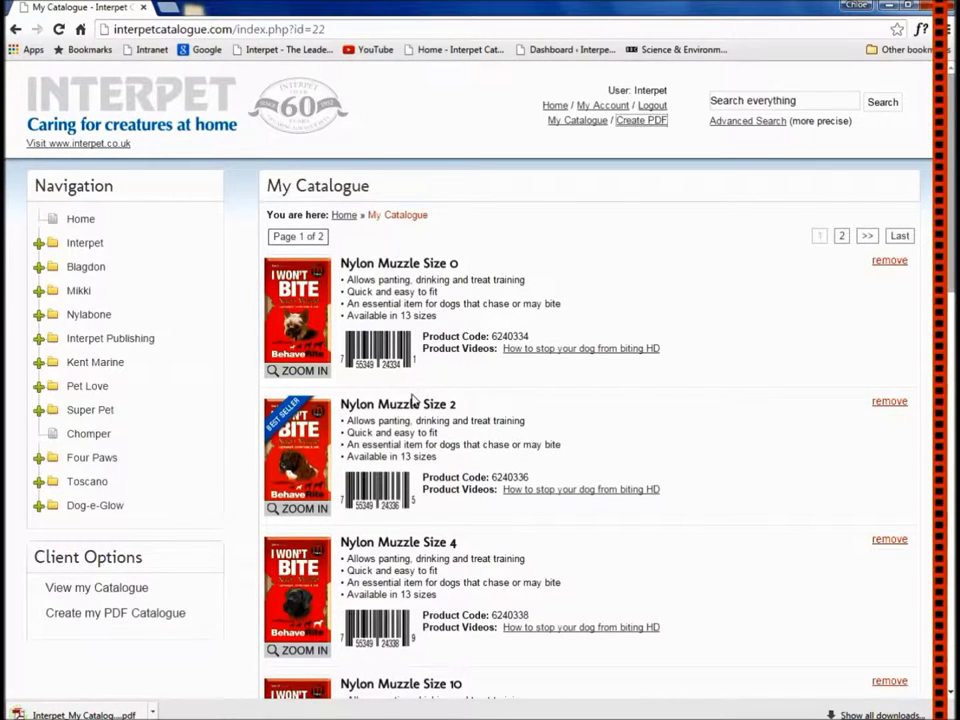
# Open the downloaded catalogue PDF and look through its seven pages.
pyautogui.click(115, 715)
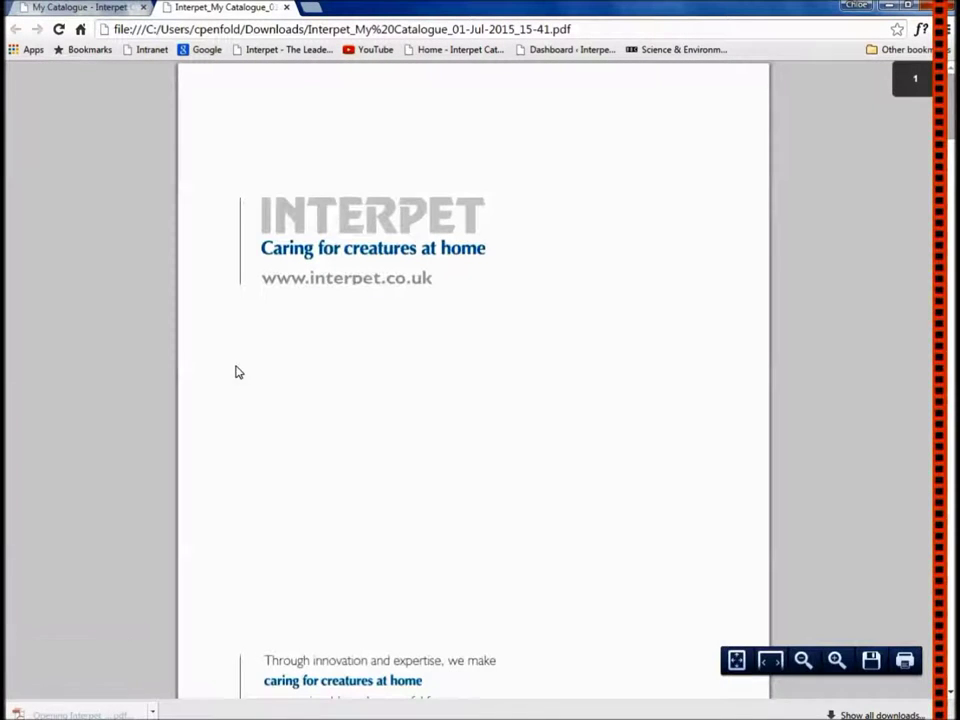
pyautogui.moveTo(952, 106); pyautogui.dragTo(952, 312)
pyautogui.moveTo(950, 312); pyautogui.dragTo(932, 128)
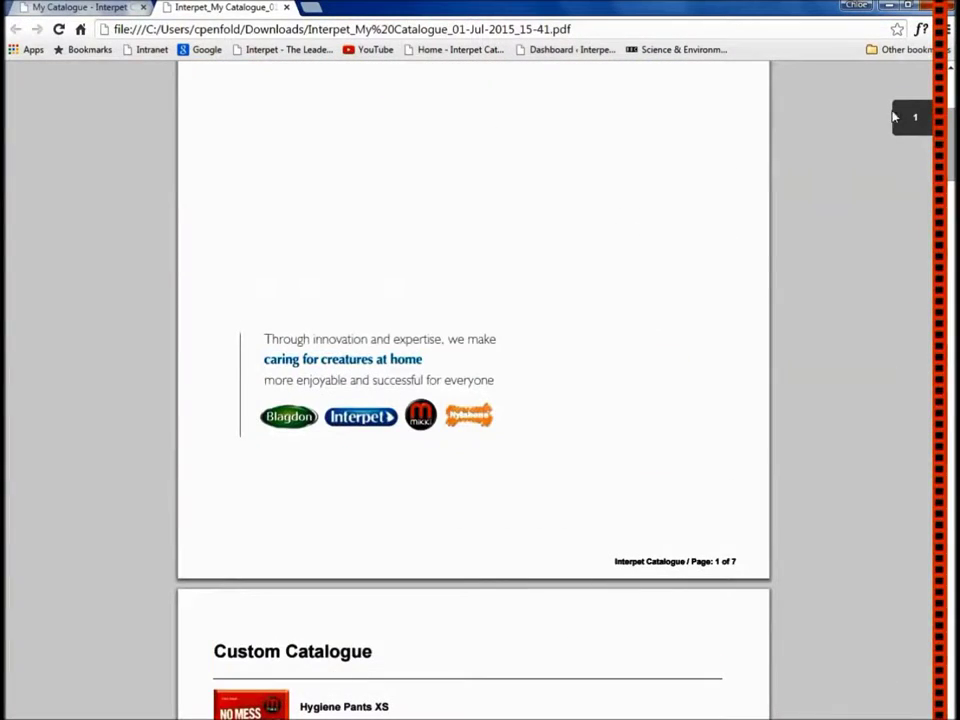
pyautogui.click(92, 8)
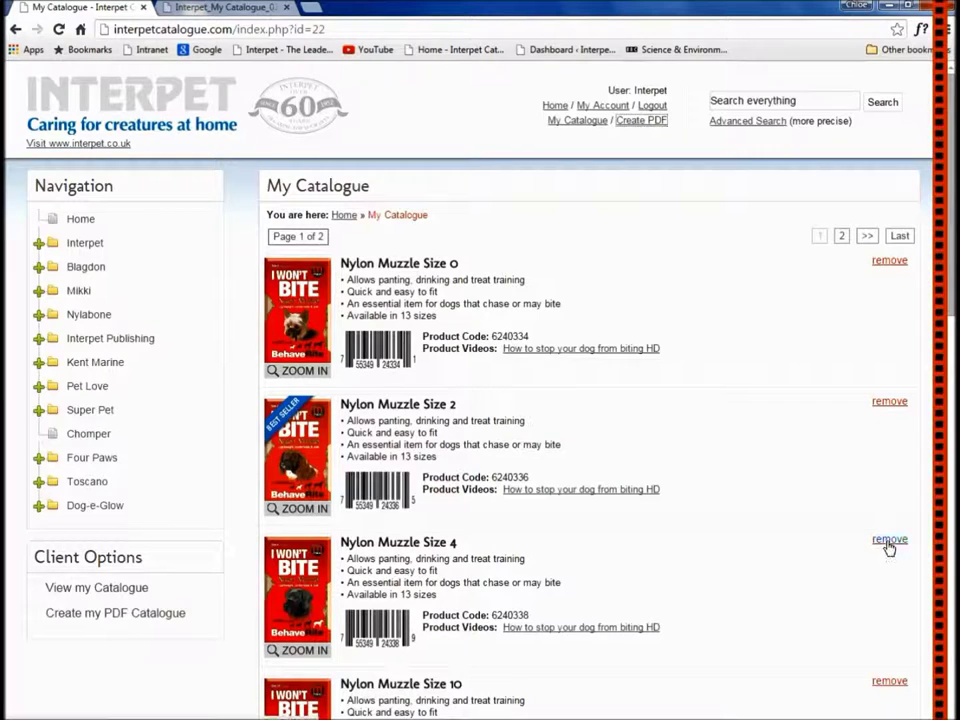
# Remove Nylon Muzzle Size 0 and Size 2, leaving Sizes 4 and 10.
pyautogui.click(890, 262)
pyautogui.click(891, 402)
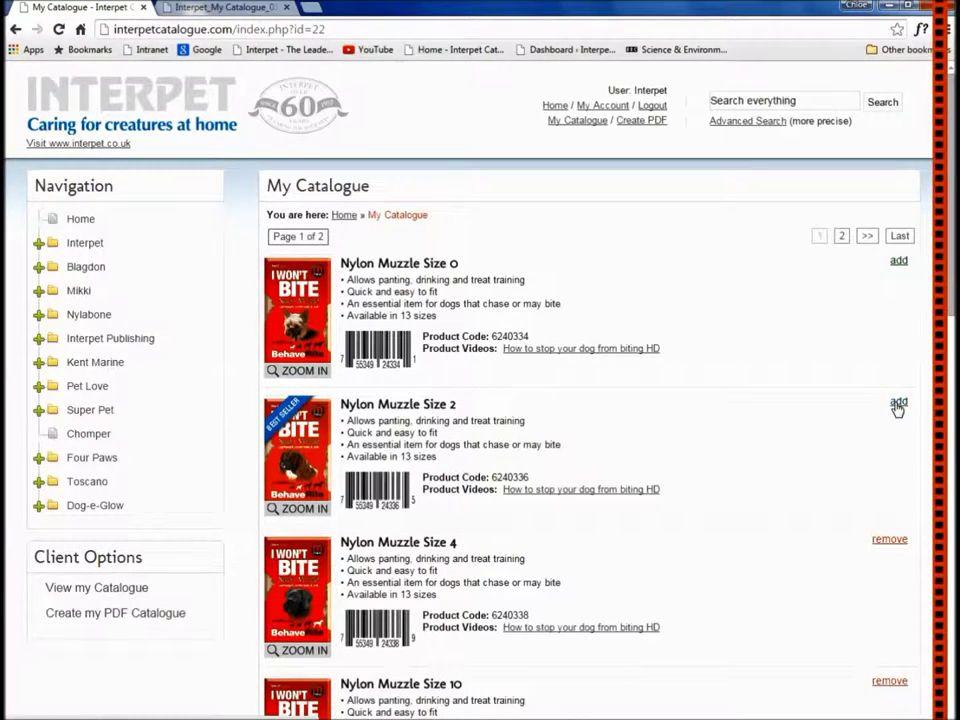